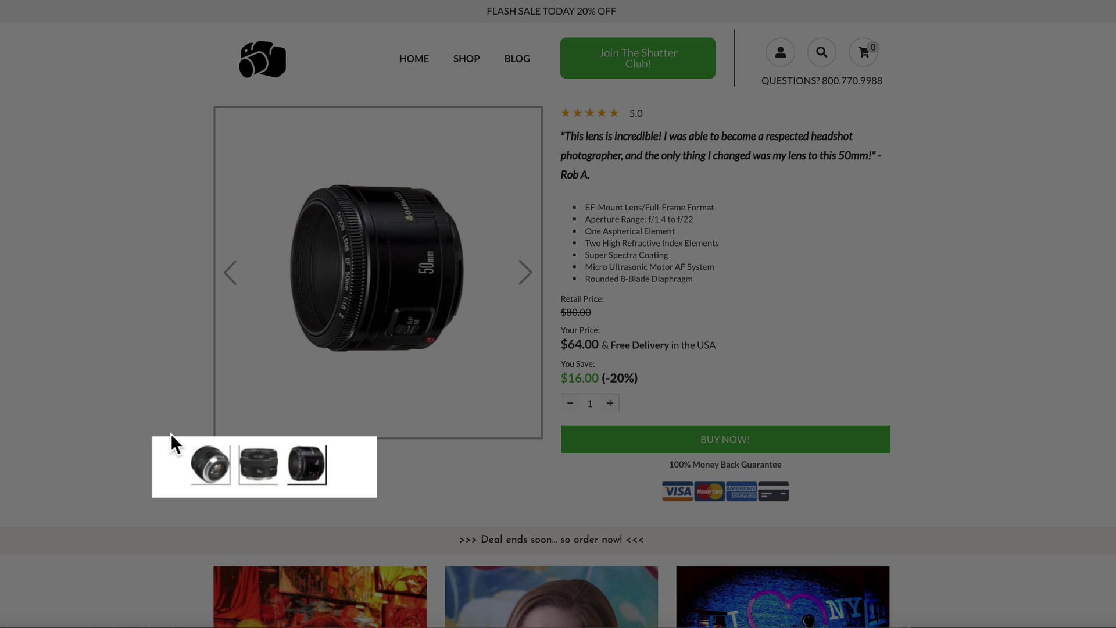
Flip the demo carousel through the rear, side and third lens photos.
click(210, 465)
click(271, 460)
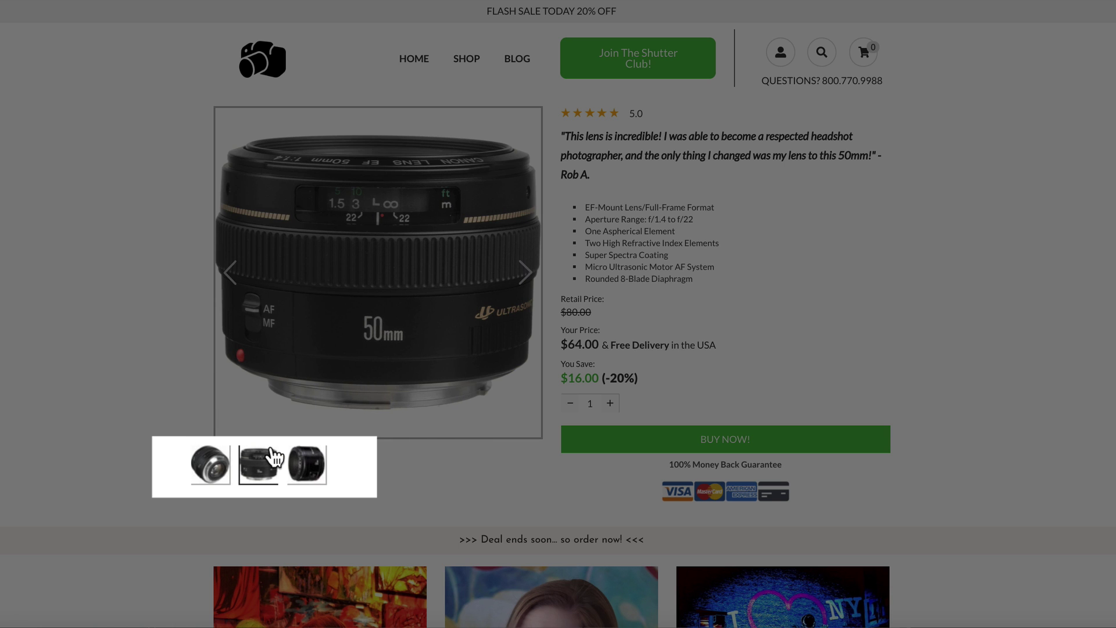
click(294, 464)
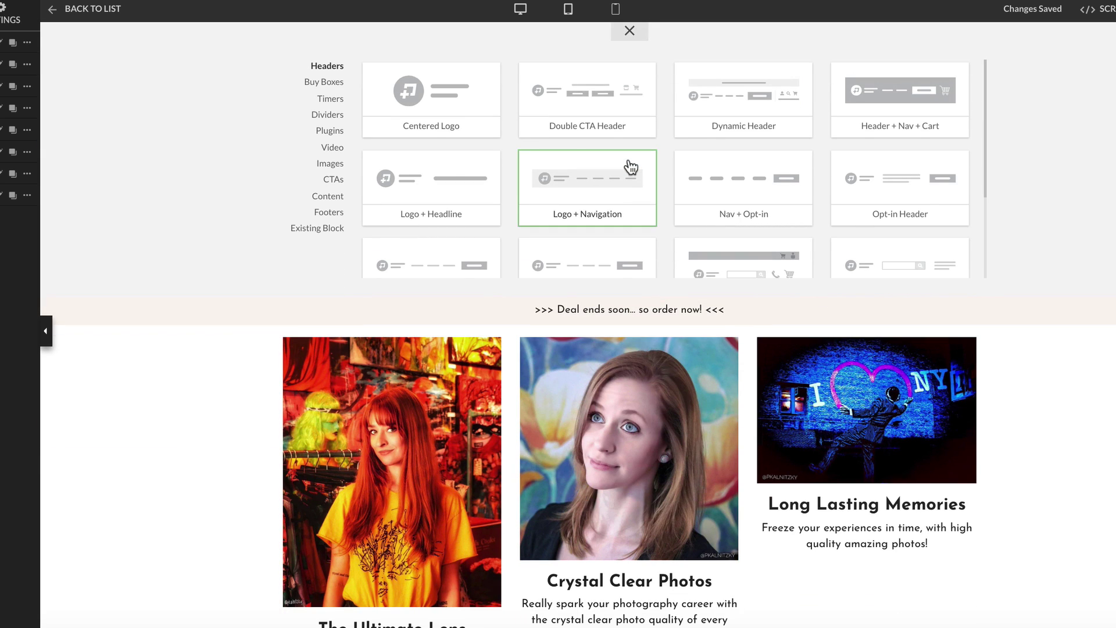
Insert a Dynamic Buy Box for the EF 50mm f/1.8 lens with a 20% discount.
click(334, 82)
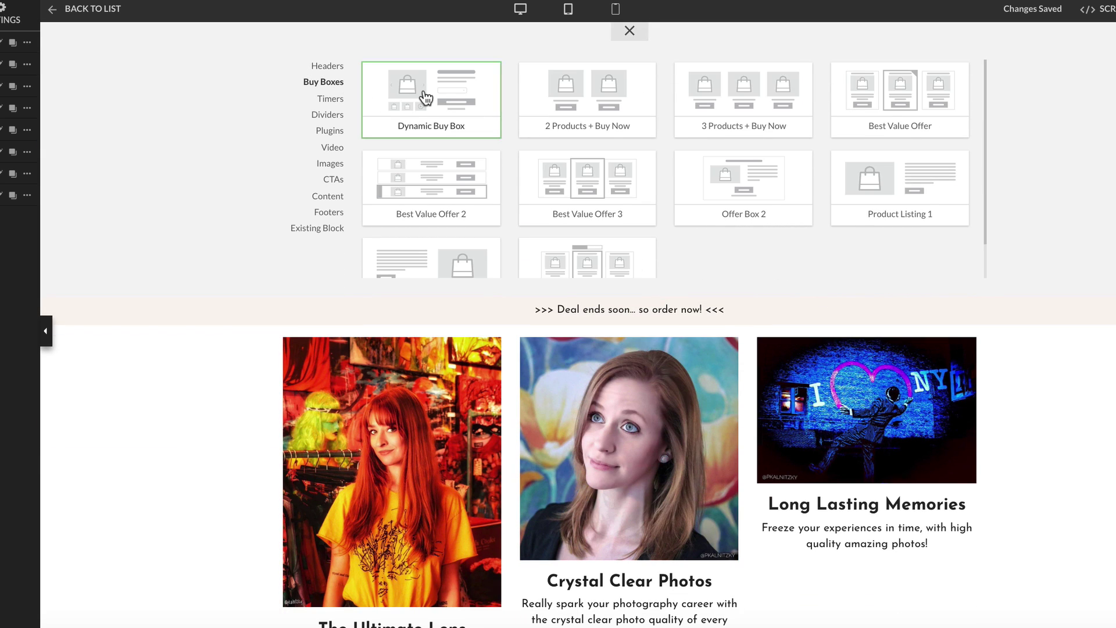
click(426, 96)
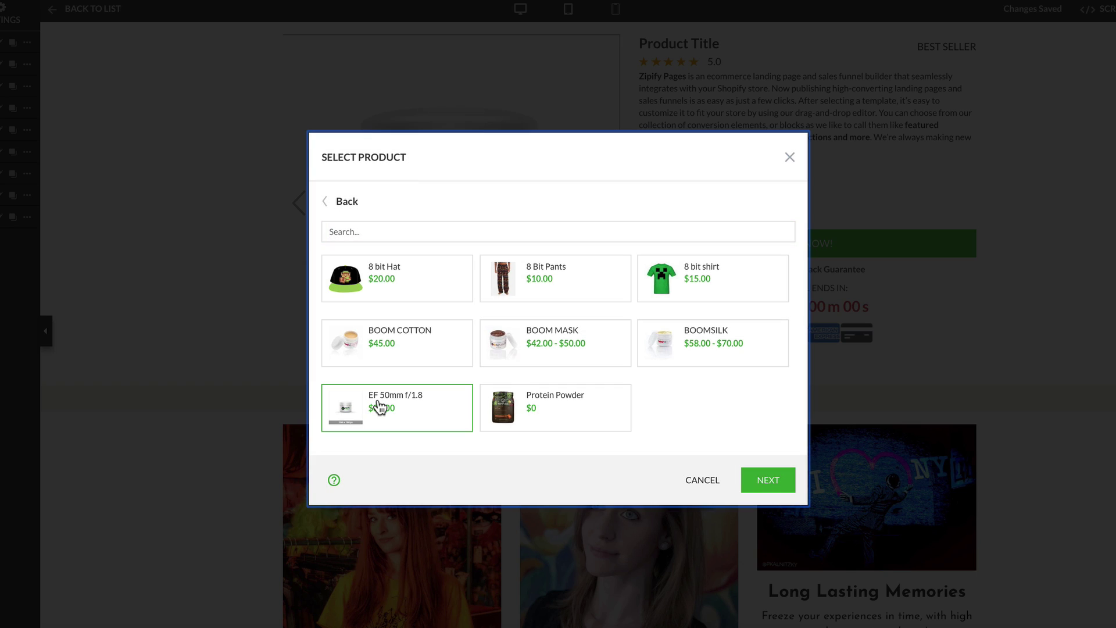
click(767, 480)
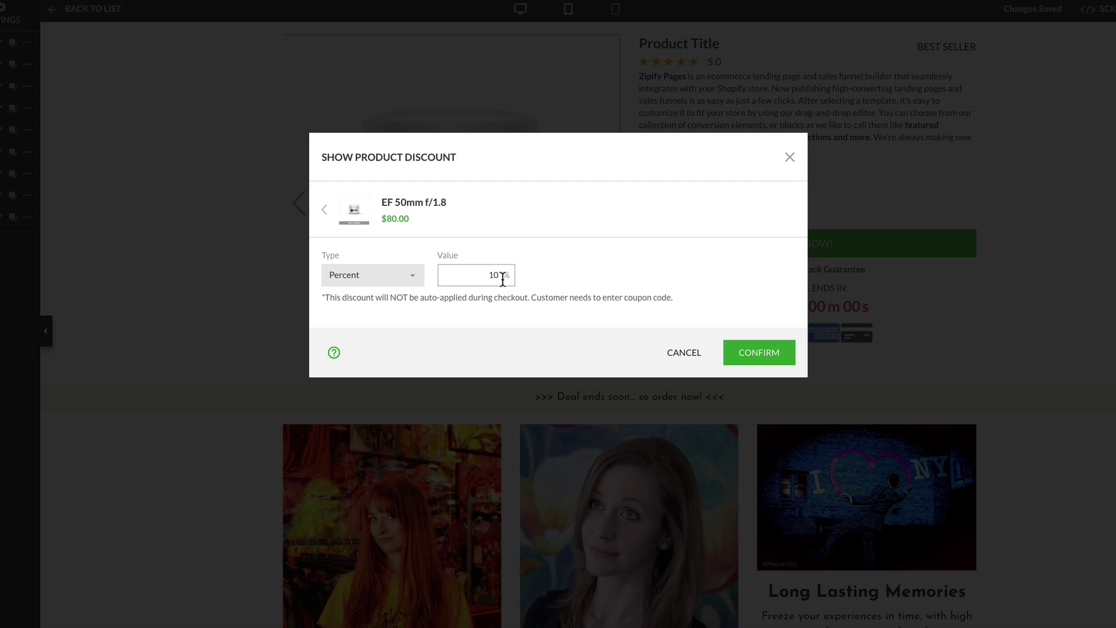
drag(500, 275, 476, 274)
text(20)
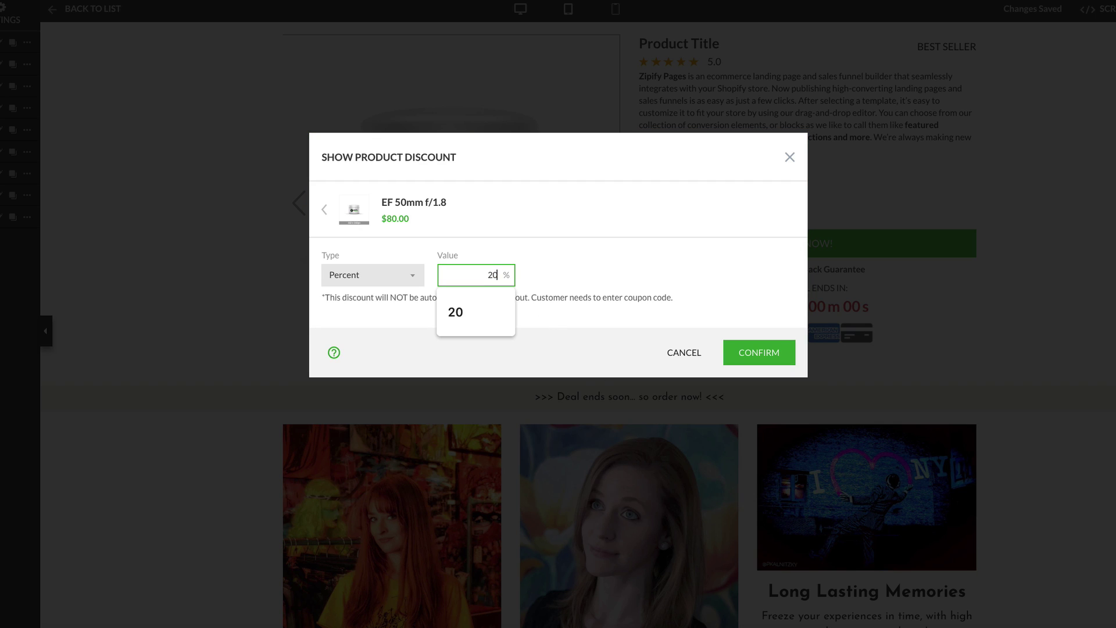
click(760, 351)
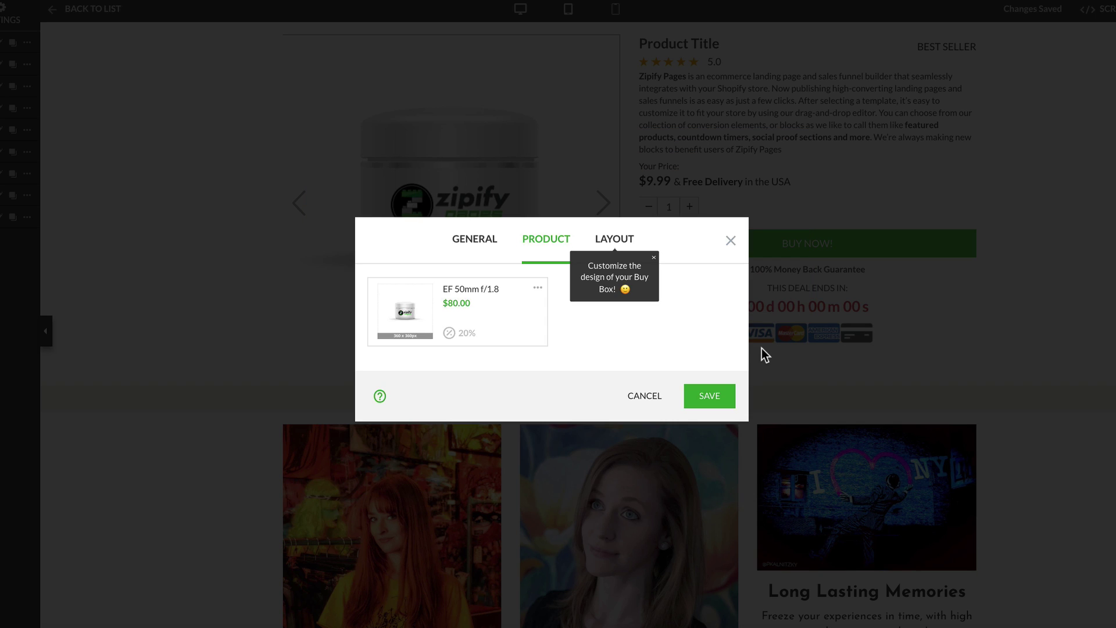
Hide Product Name in the Buy Box layout, keeping Carousel and the BEST SELLER callout.
click(626, 242)
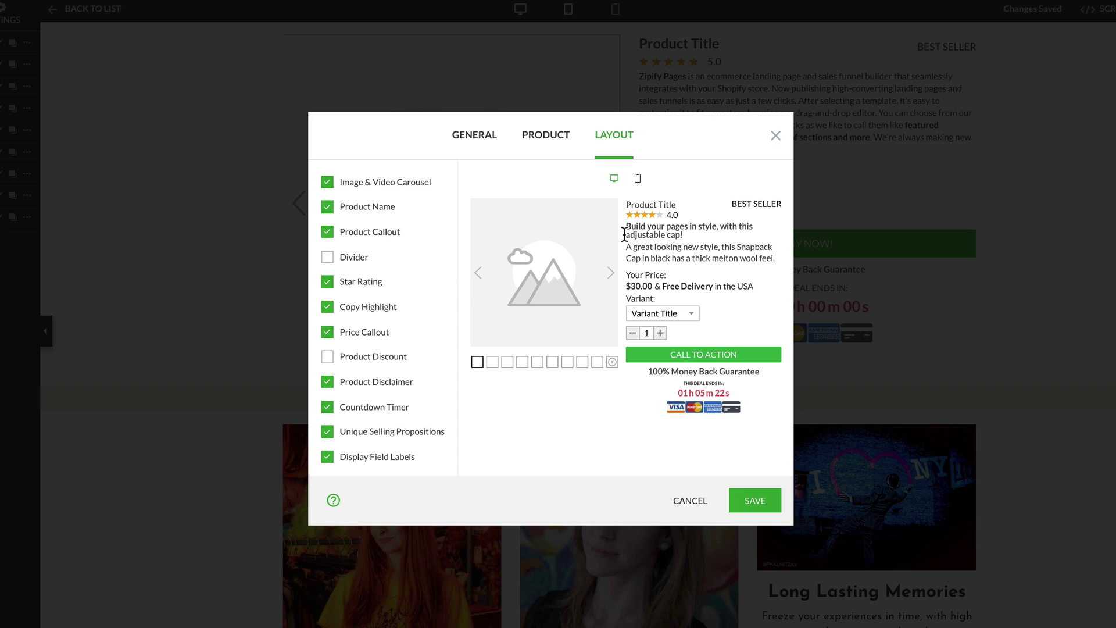
click(327, 182)
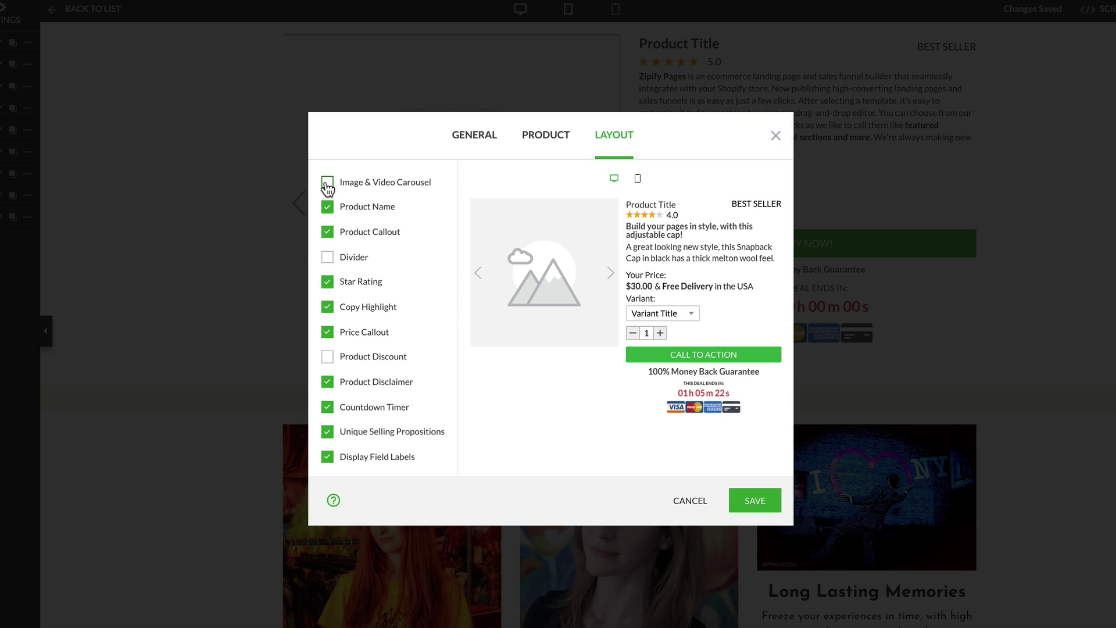
click(328, 206)
click(327, 231)
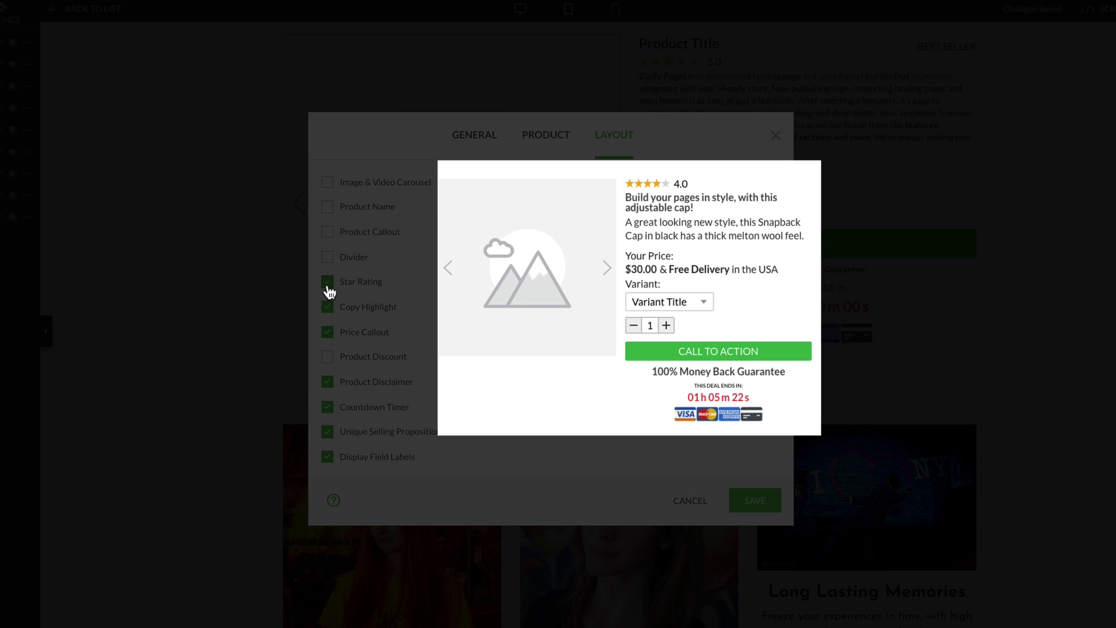
click(328, 232)
click(329, 184)
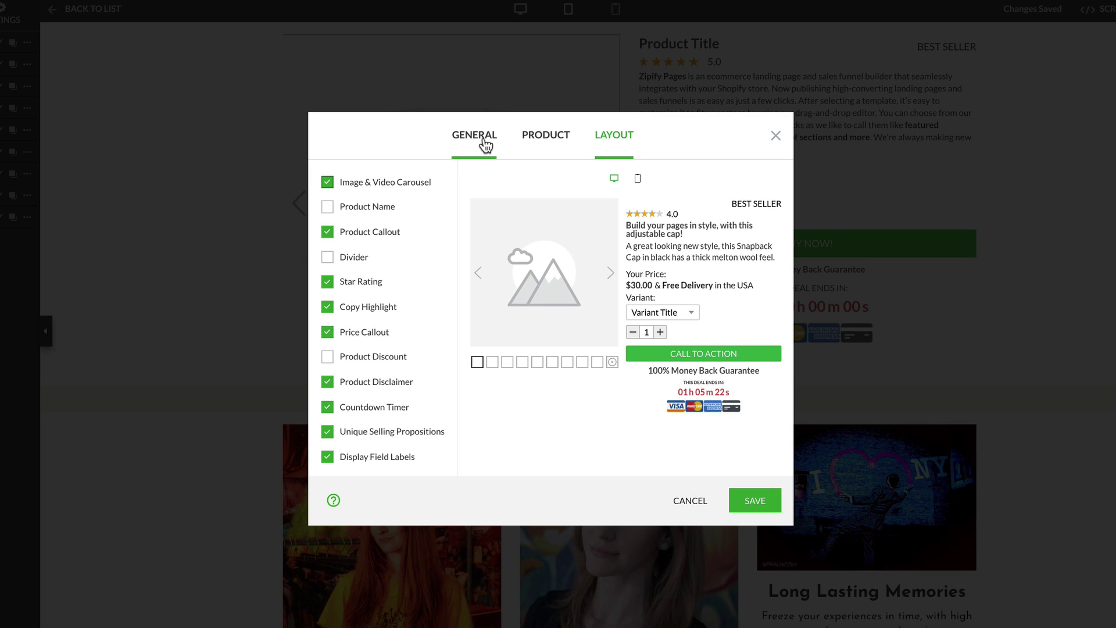
click(485, 143)
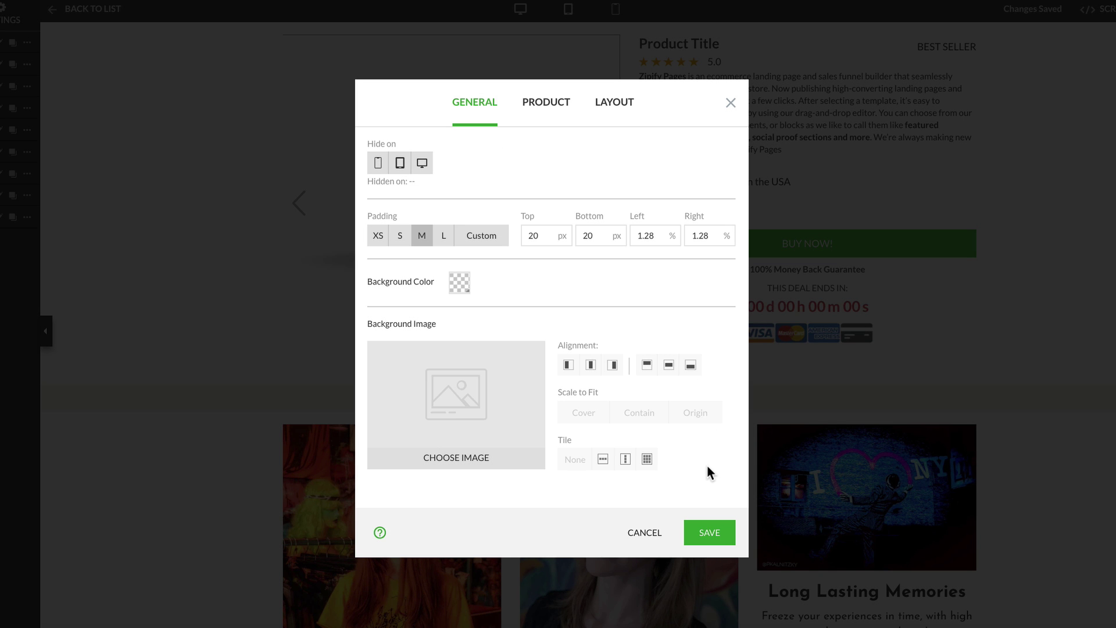
Save the Buy Box, add three lens photos to the carousel, and move photo 2 to first.
click(710, 530)
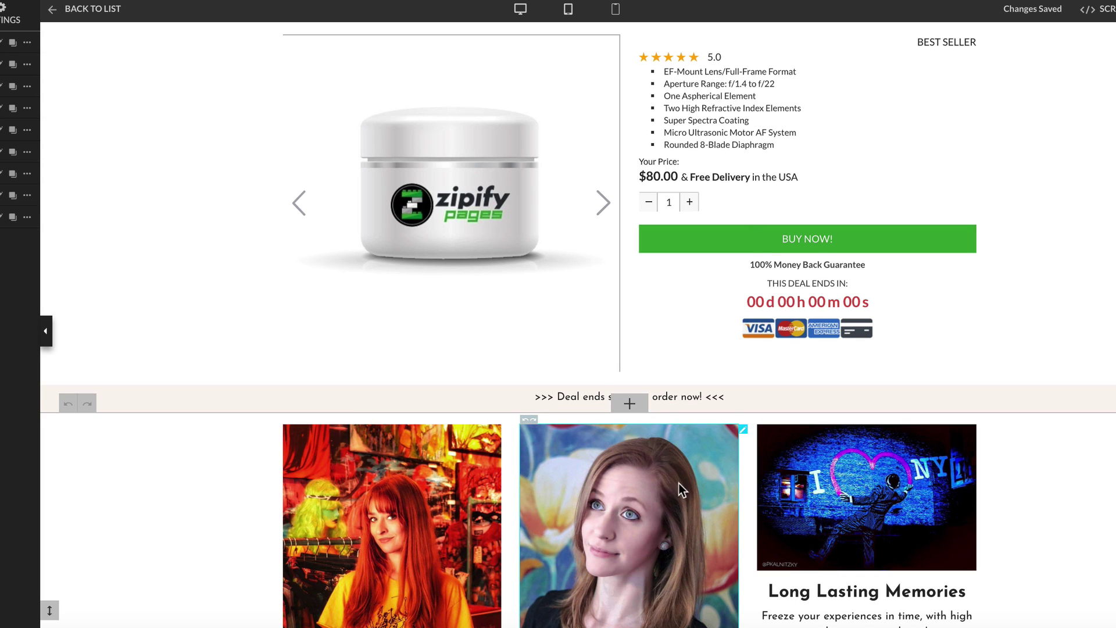
click(493, 196)
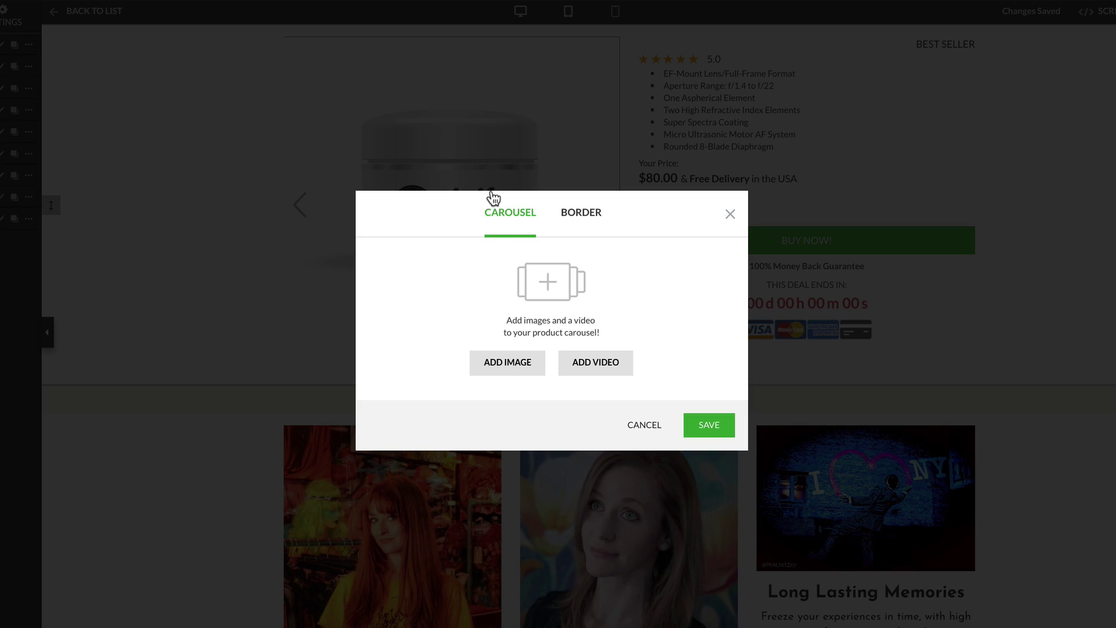
click(493, 362)
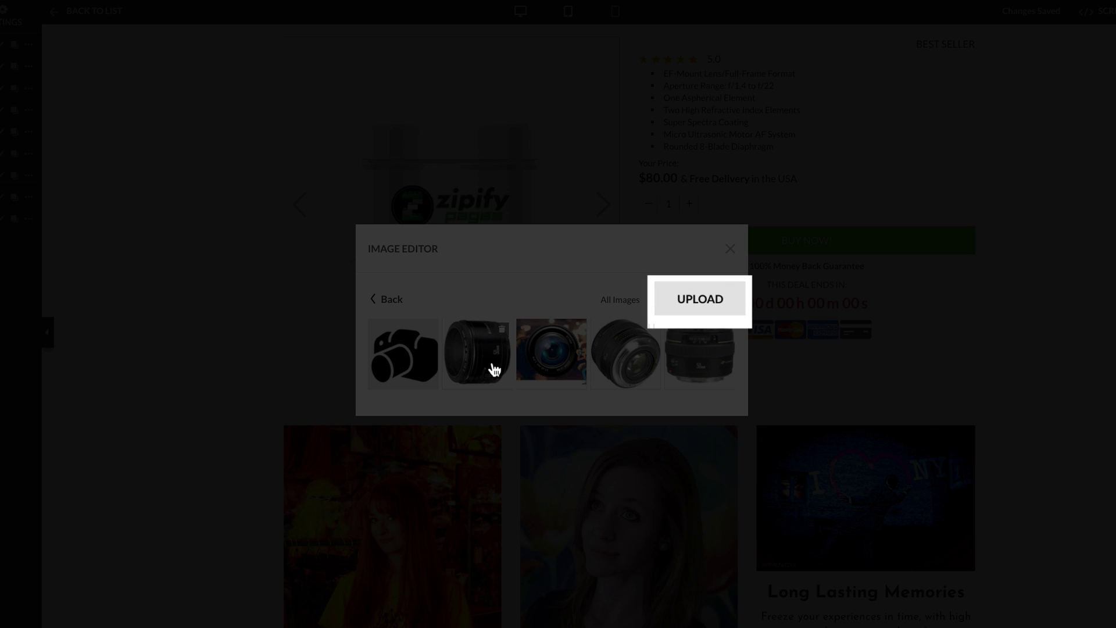
click(494, 366)
click(689, 611)
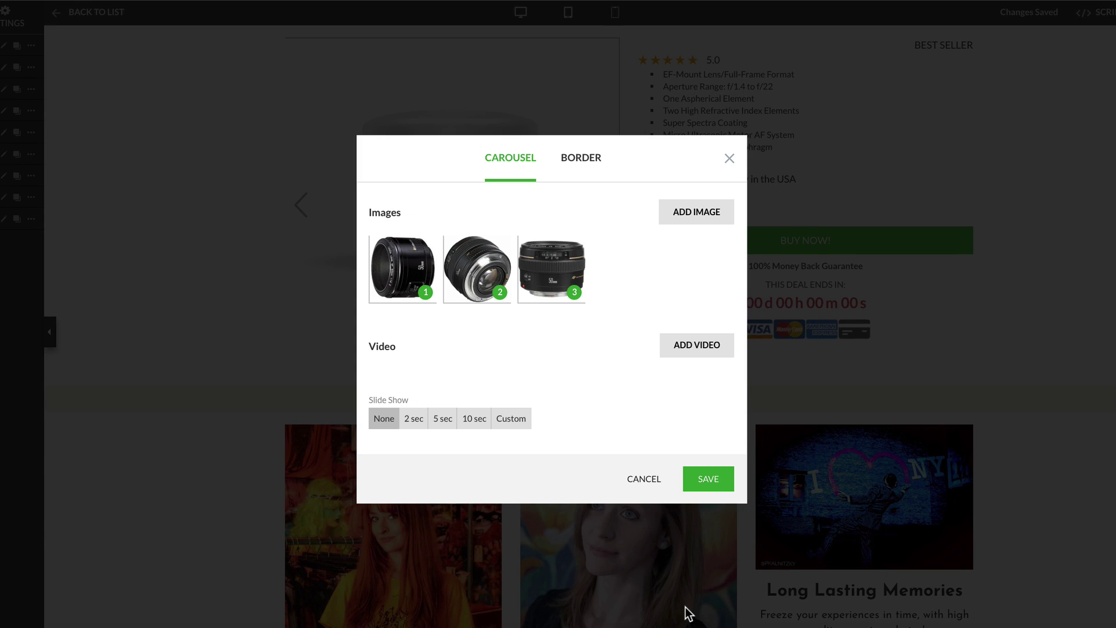
drag(477, 269, 409, 273)
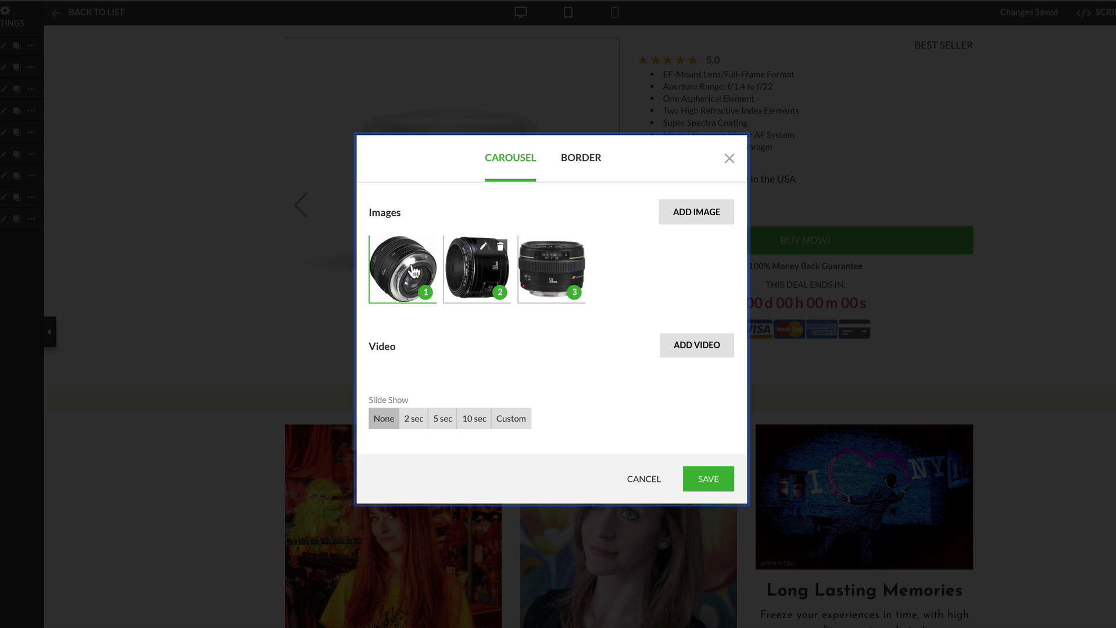
click(580, 158)
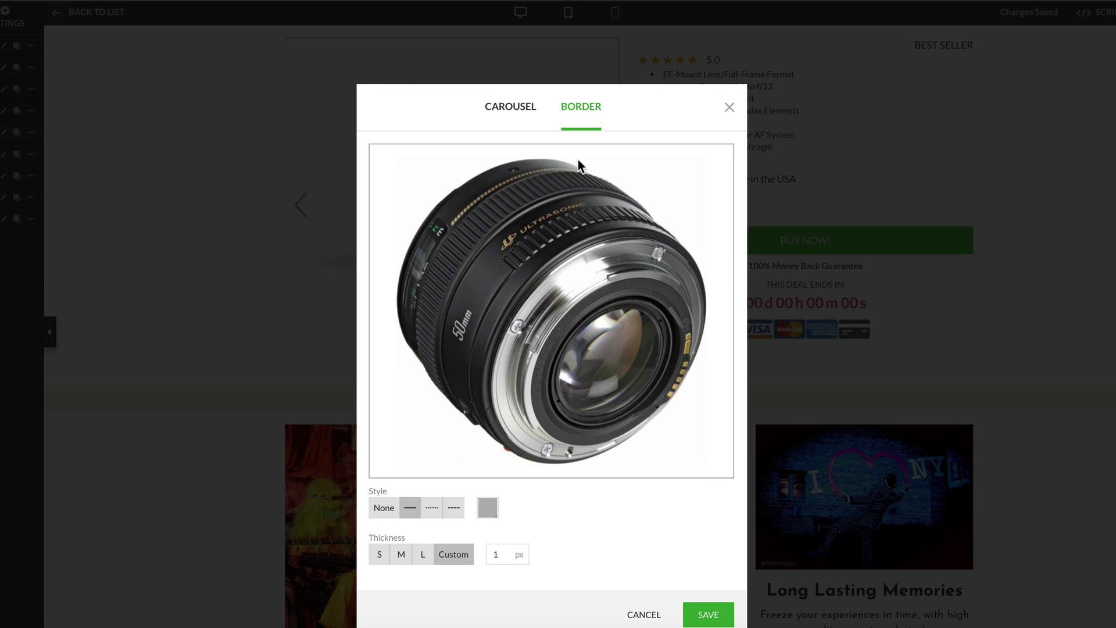
Replace the BEST SELLER text with the pasted review quote, minus the stars, at weight 700.
click(729, 107)
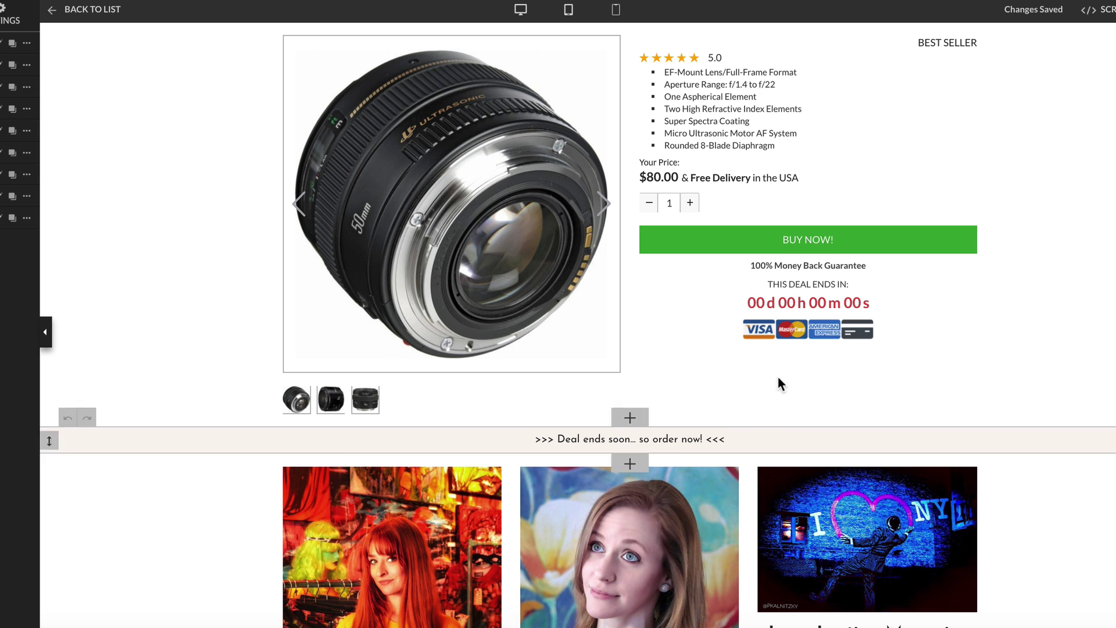
click(944, 42)
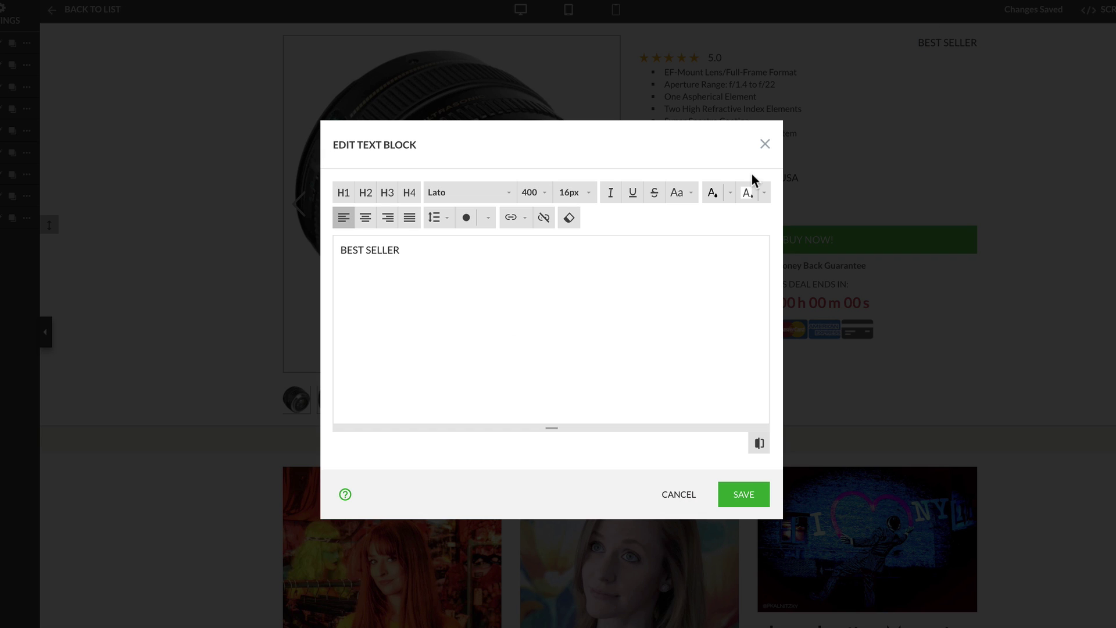
mouse_move(411, 250)
mouse_down()
mouse_move(309, 249)
mouse_move(408, 250)
mouse_up()
text(★★★★★ This lens is incredible! I was able to become a respected headshot photographer, and the only thiing I changed was my lens to this 50mm! -Rob A.)
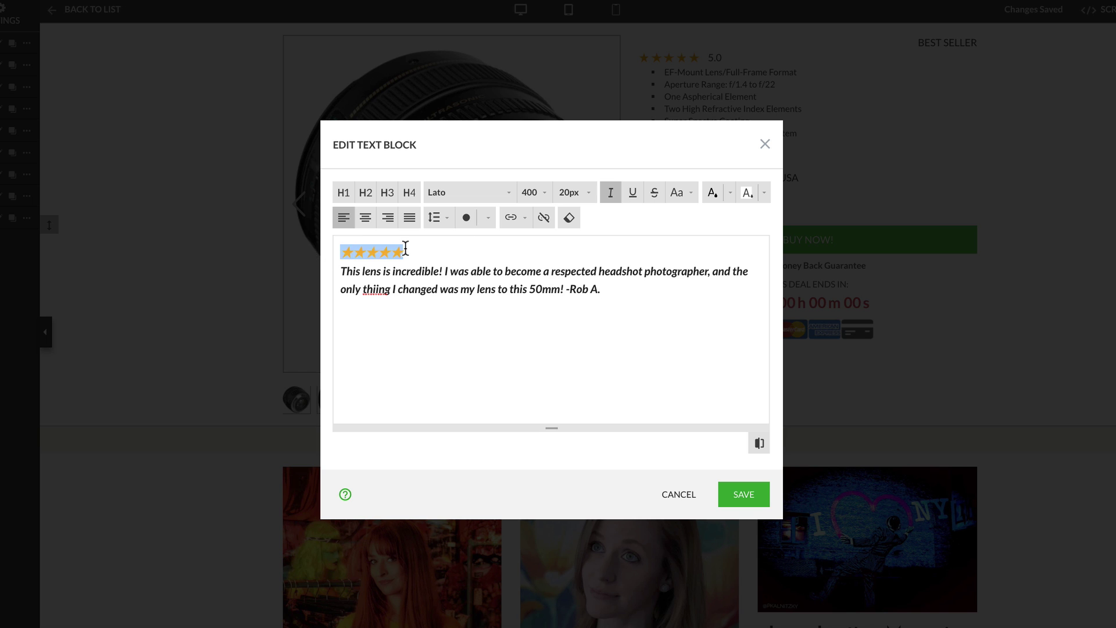
key(BackSpace)
drag(646, 292, 347, 250)
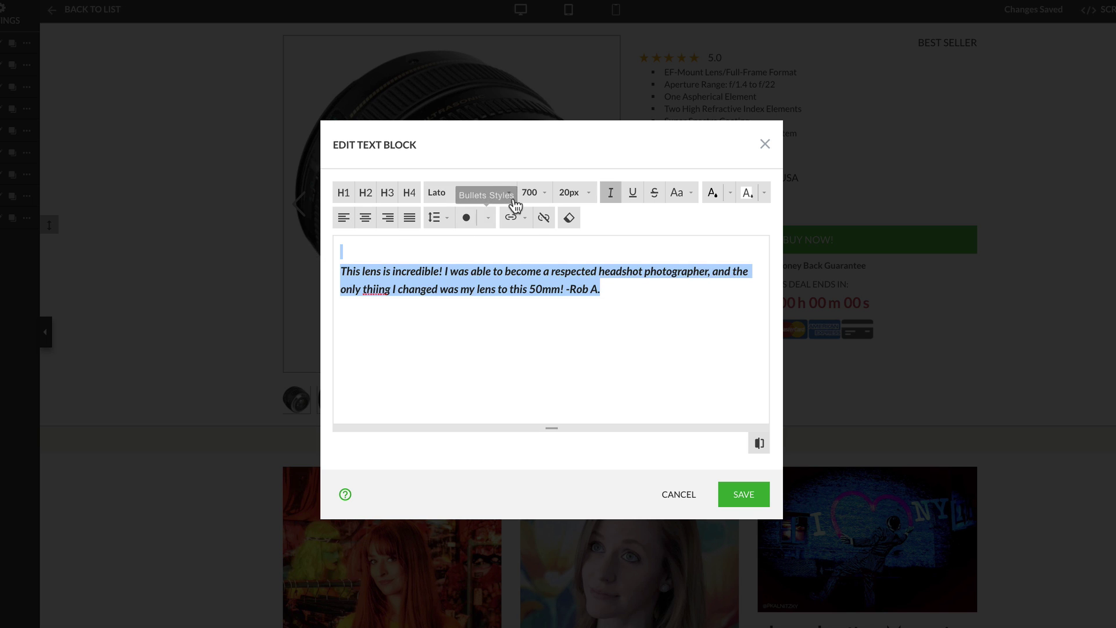
click(534, 192)
click(628, 303)
click(743, 494)
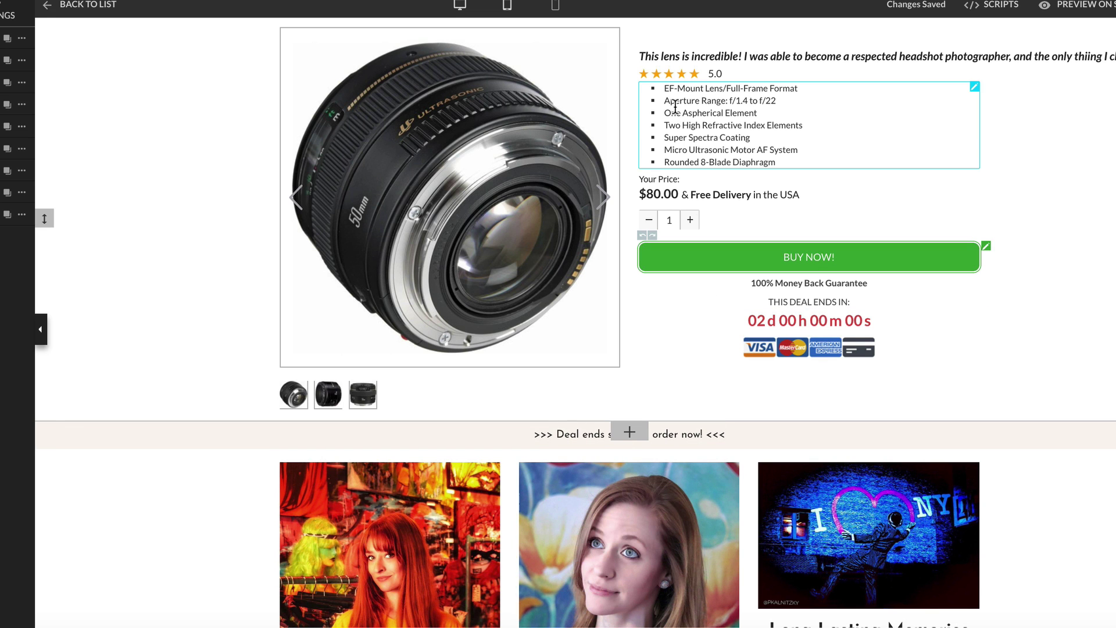
Link the star rating to the Testimonials page block.
click(669, 74)
click(561, 216)
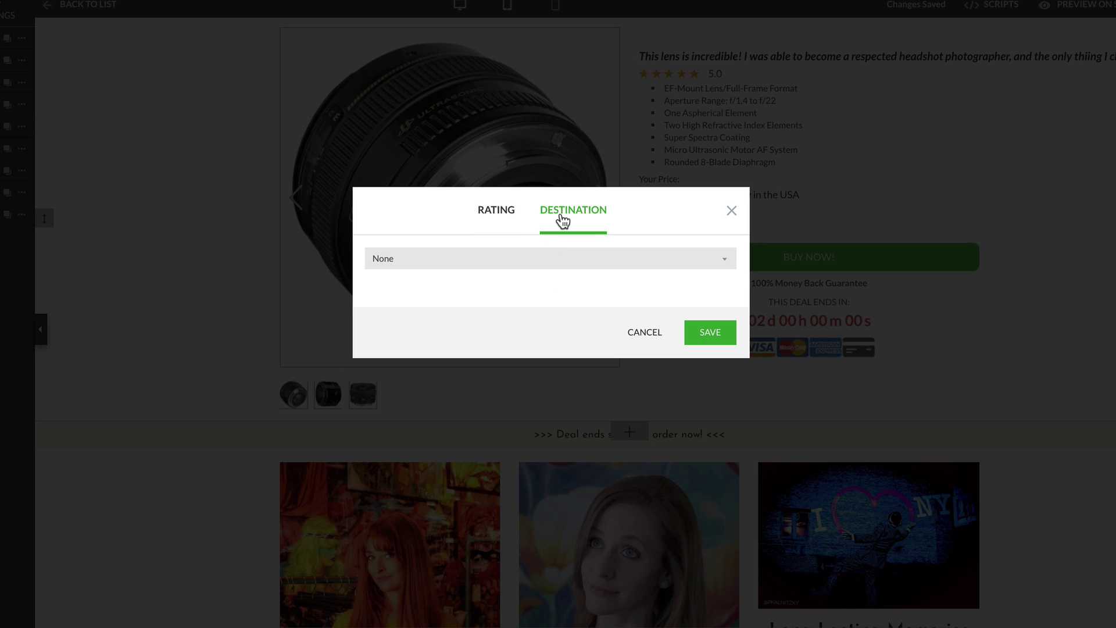
click(545, 261)
click(533, 294)
click(513, 314)
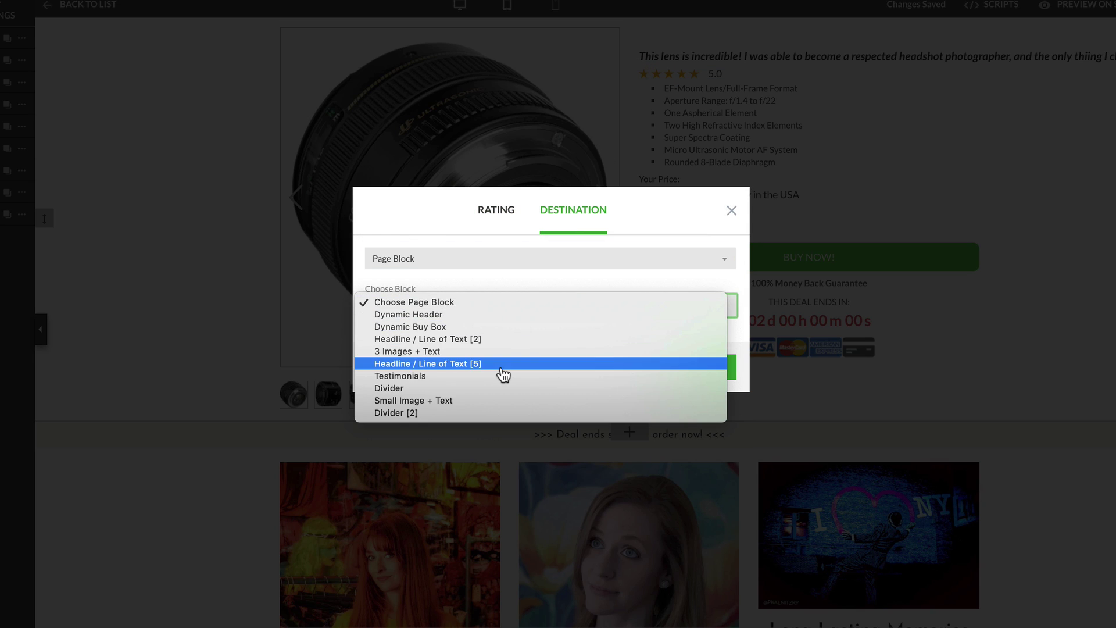
click(498, 375)
Set the countdown timer to a custom 2 days.
click(704, 368)
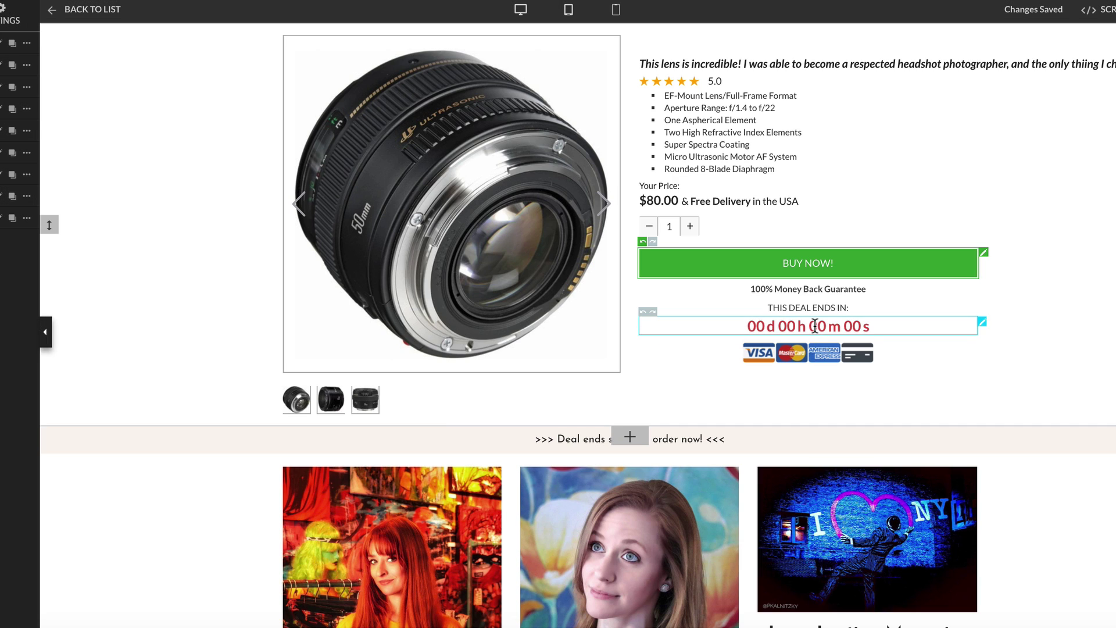
click(814, 324)
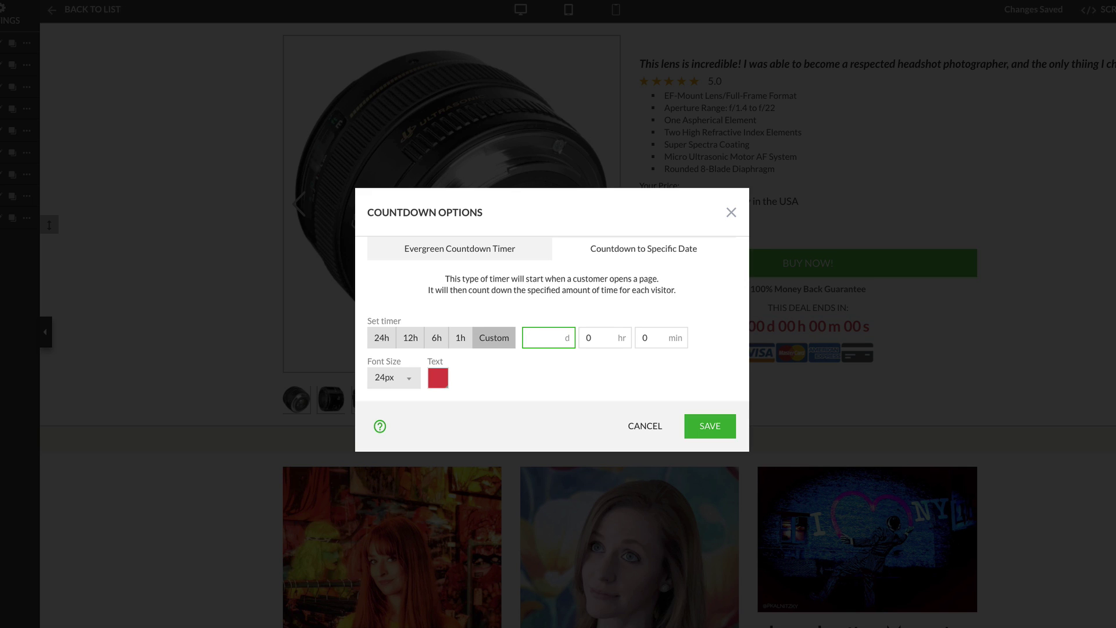
click(710, 429)
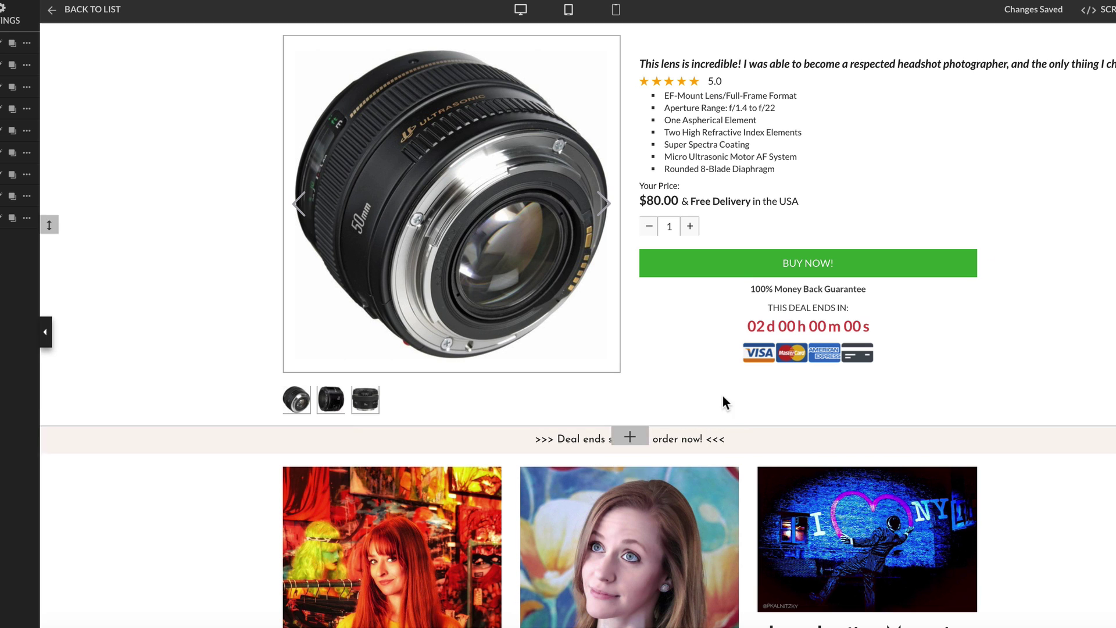
Give the BUY NOW button the rounded corner shape and save it.
click(770, 274)
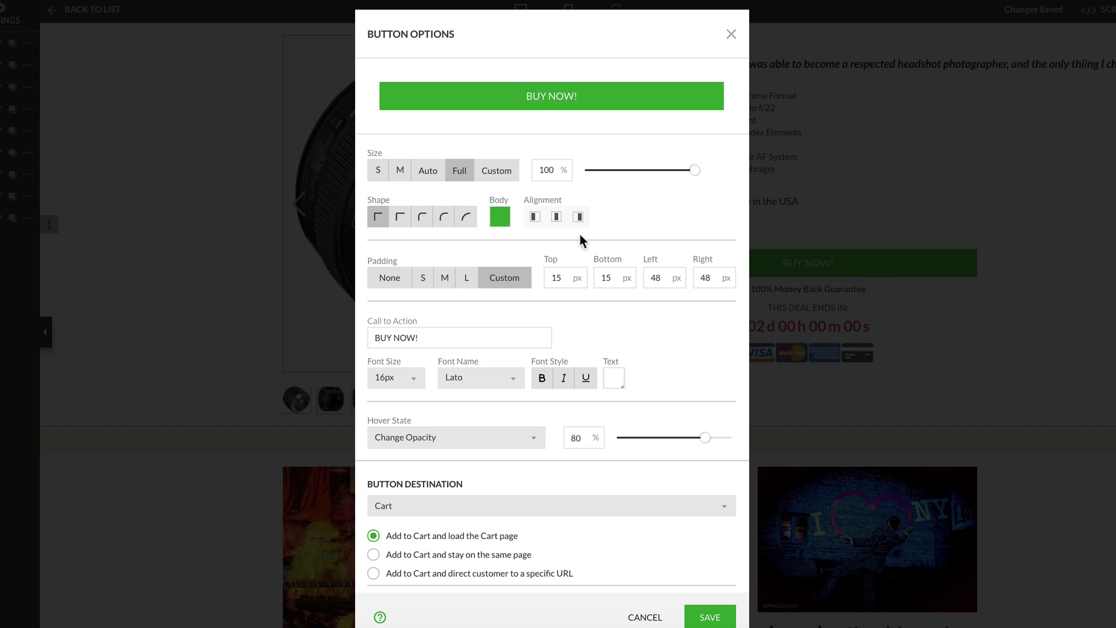
click(423, 217)
click(709, 617)
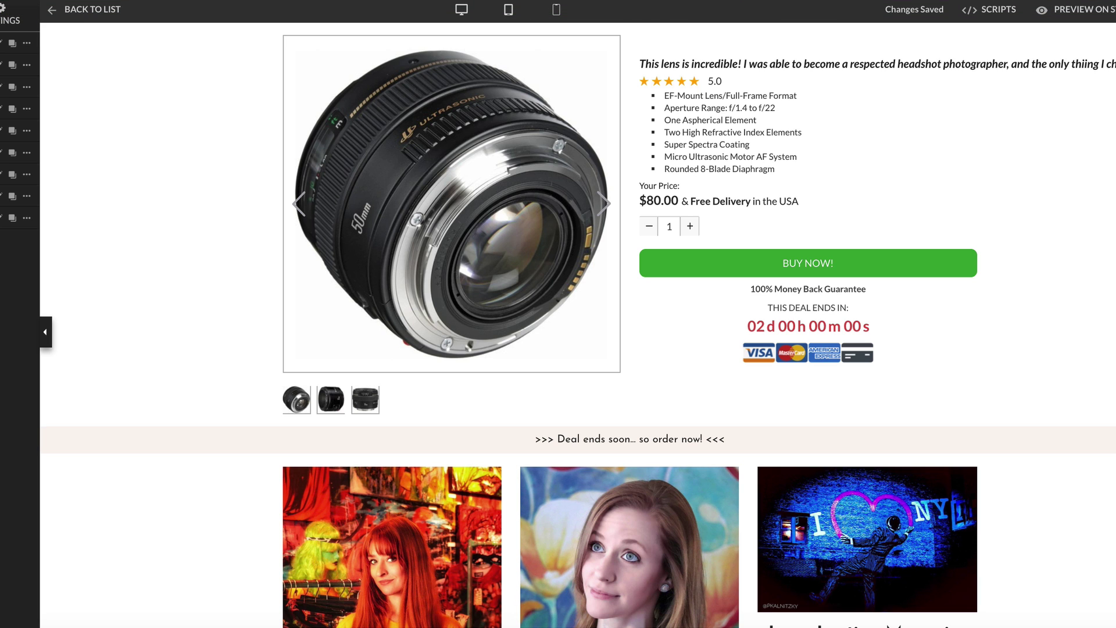
Preview the finished lens page on the live store.
click(1107, 10)
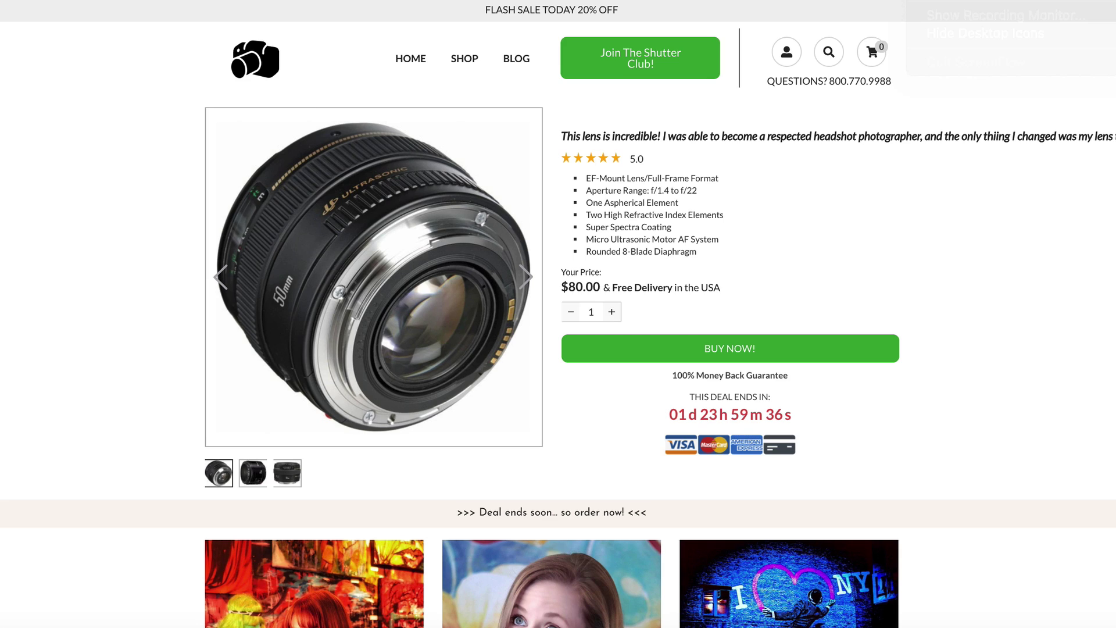